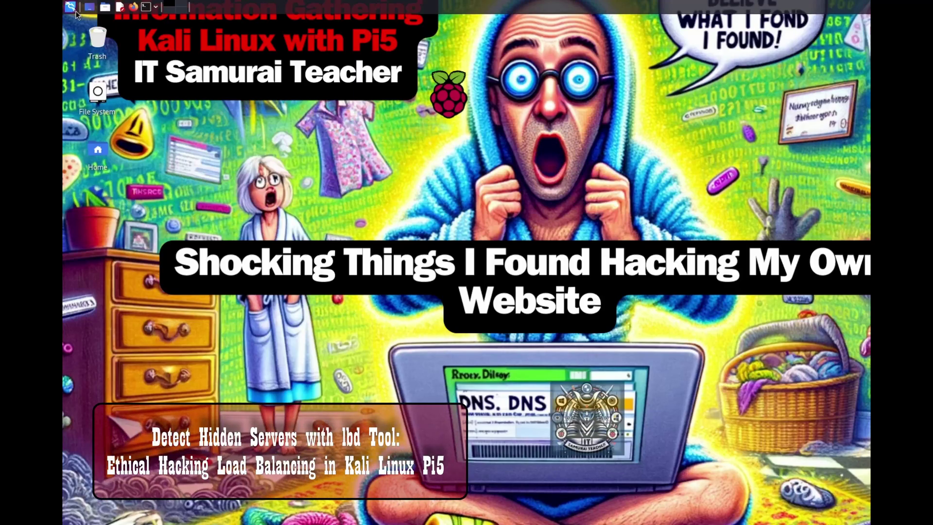
Browse the Applications menu to Information Gathering > IDS/IPS Identification, showing lbd and wafw00f
click(70, 8)
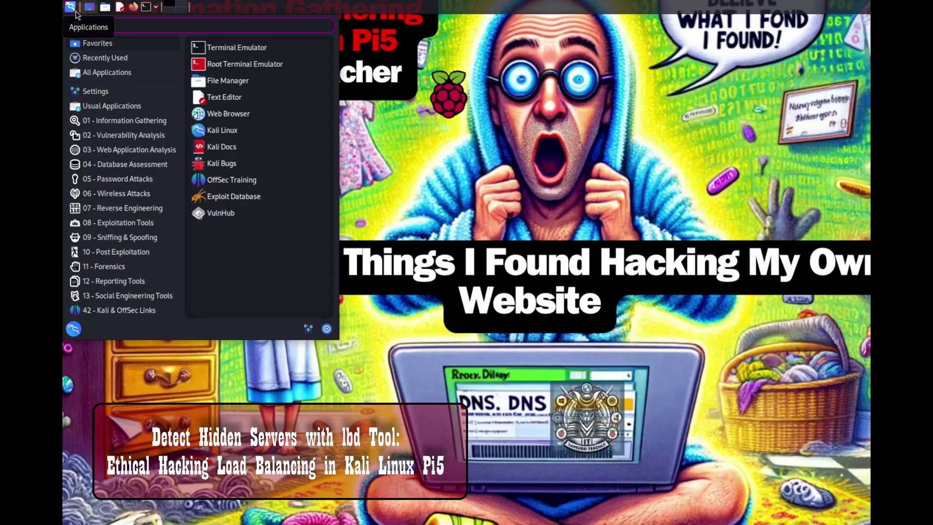
mouse_move(124, 120)
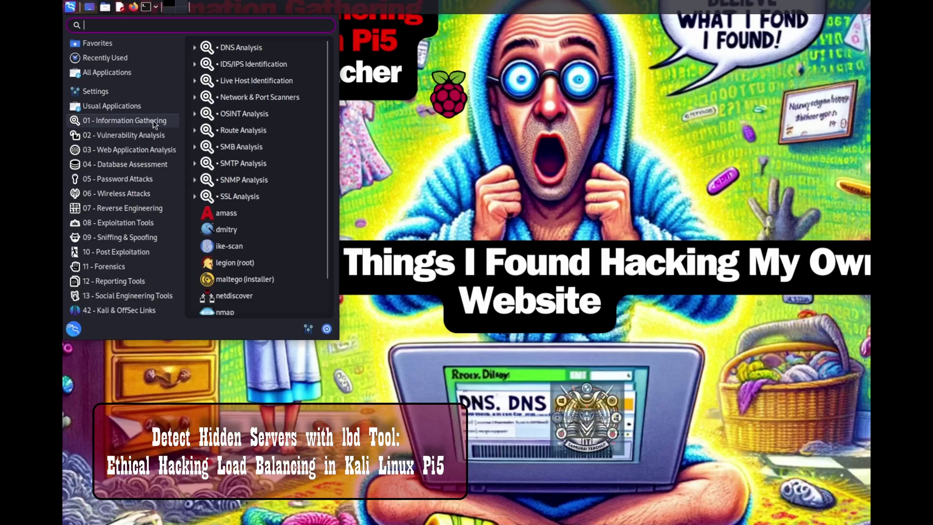
click(259, 68)
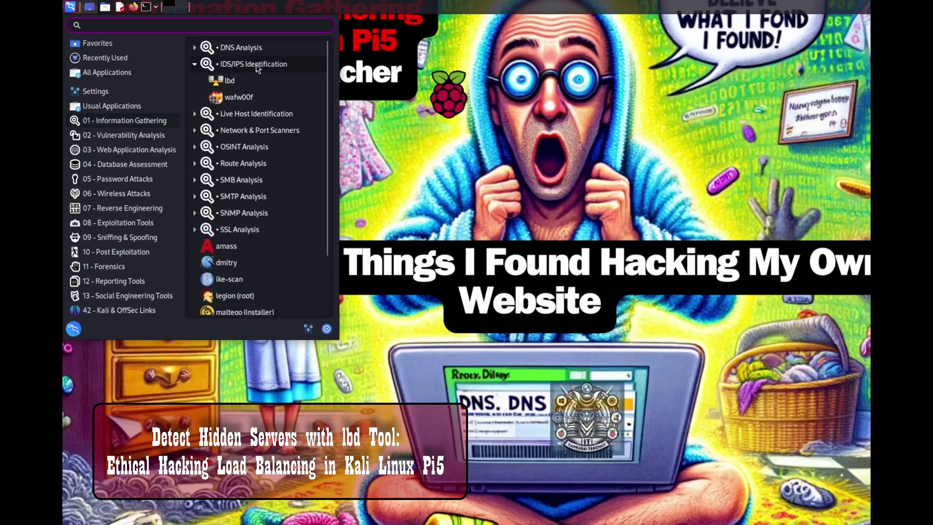
Launch lbd from the IDS/IPS Identification menu to display its usage help
click(234, 82)
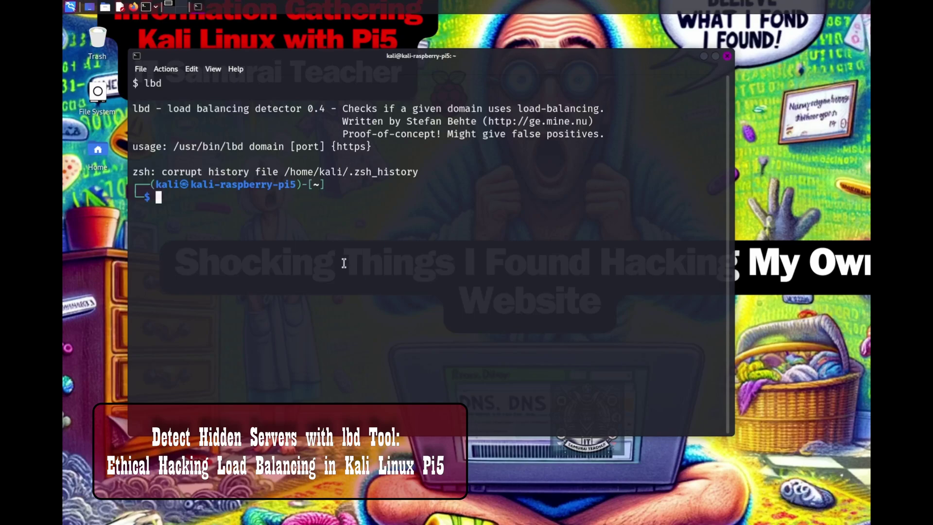
text(clear)
Clear the terminal screen with the clear command
key(Return)
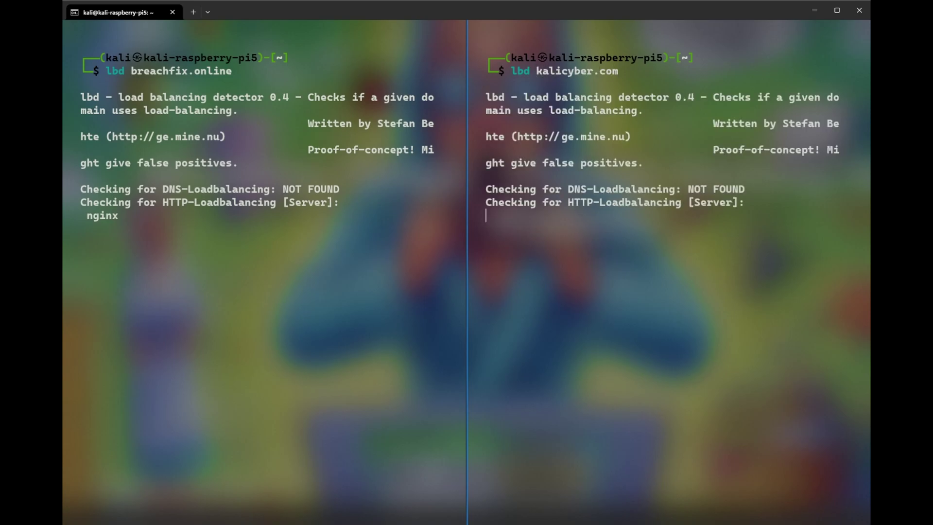
Highlight both domain names, breachfix.online's Date timestamps, and both lbd description headers
drag(131, 70, 232, 70)
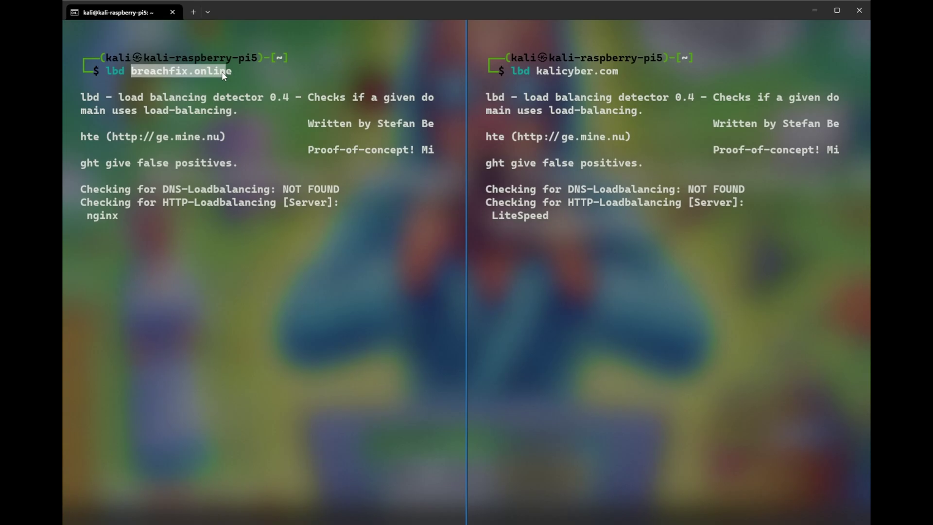
drag(537, 70, 573, 73)
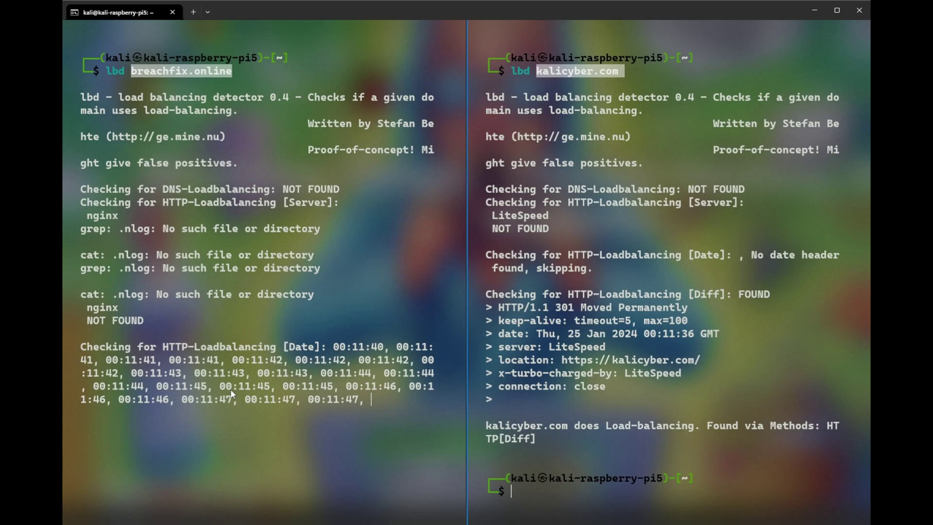
drag(80, 346, 403, 418)
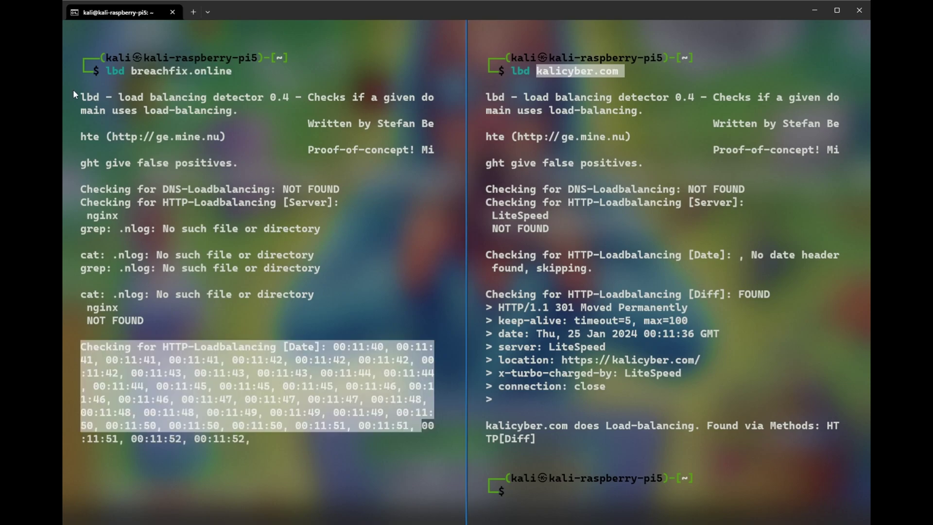
mouse_move(80, 97)
mouse_down()
mouse_move(241, 112)
mouse_move(286, 166)
mouse_up()
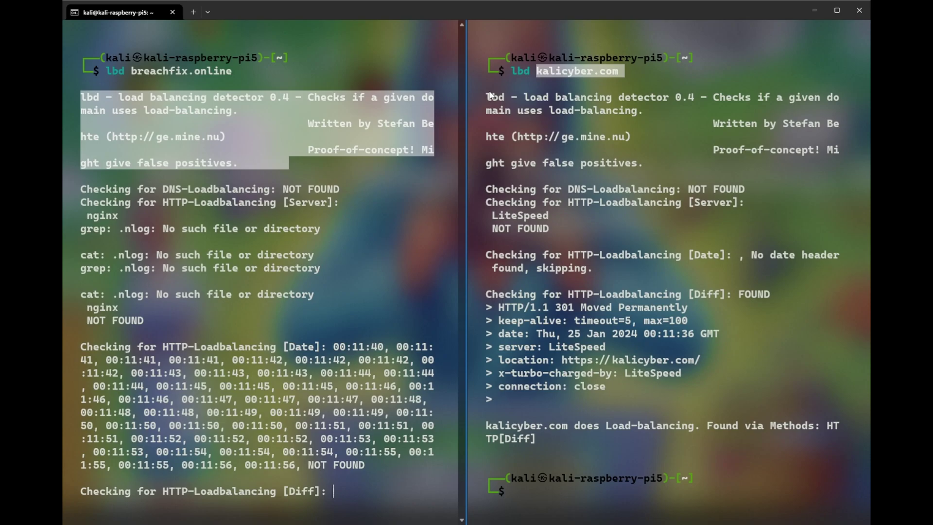
drag(487, 96, 649, 163)
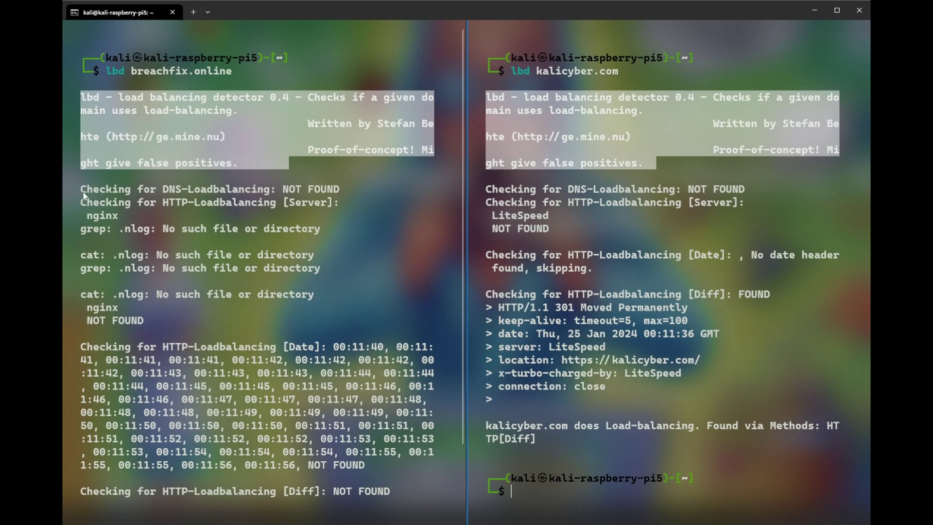
Highlight the 'DNS-Loadbalancing: NOT FOUND' line for both breachfix.online and kalicyber.com
drag(81, 191, 327, 191)
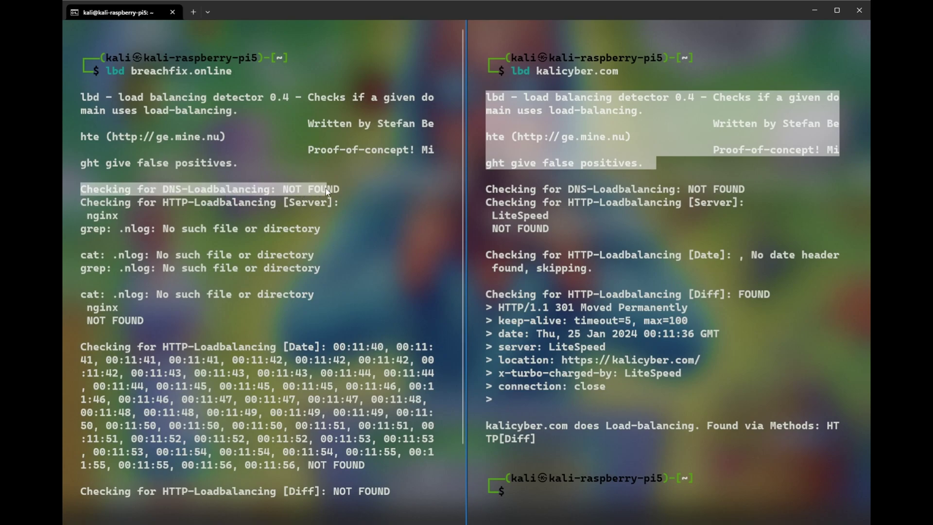
click(490, 194)
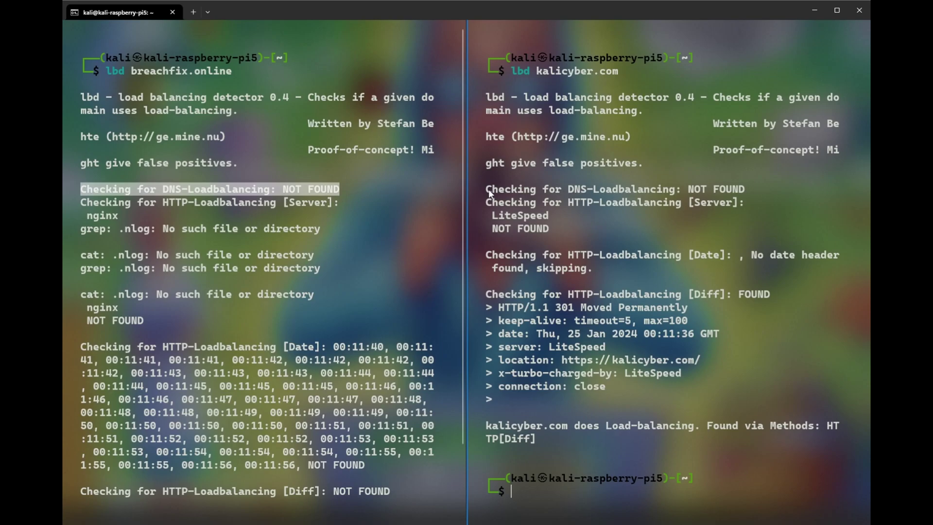
drag(487, 192, 742, 192)
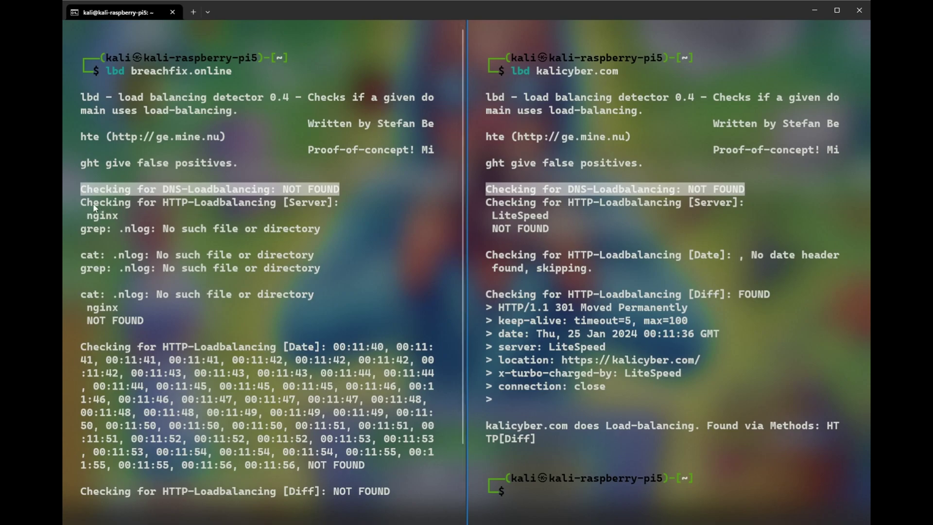
Highlight the HTTP Server check blocks: nginx for breachfix.online, LiteSpeed for kalicyber.com
drag(81, 202, 187, 208)
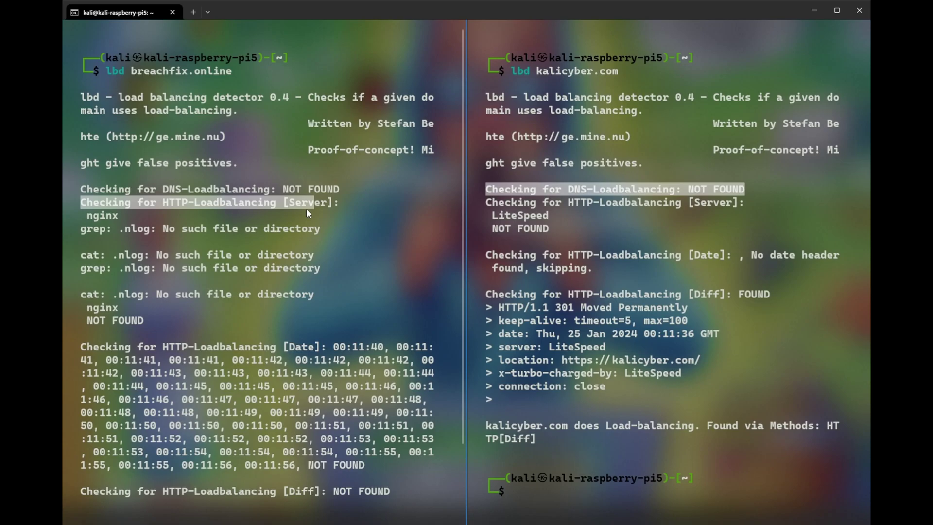
mouse_move(336, 200)
mouse_down()
mouse_move(285, 212)
mouse_move(262, 320)
mouse_up()
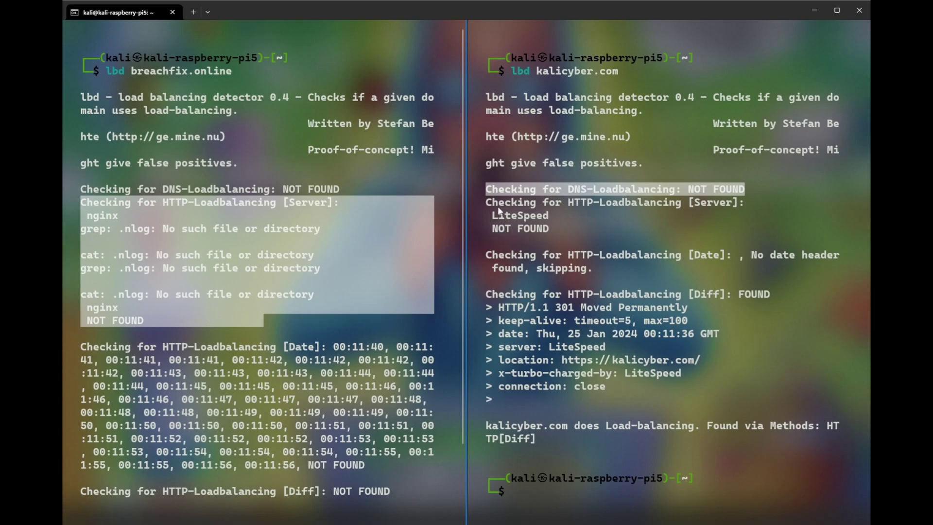
drag(488, 202, 571, 202)
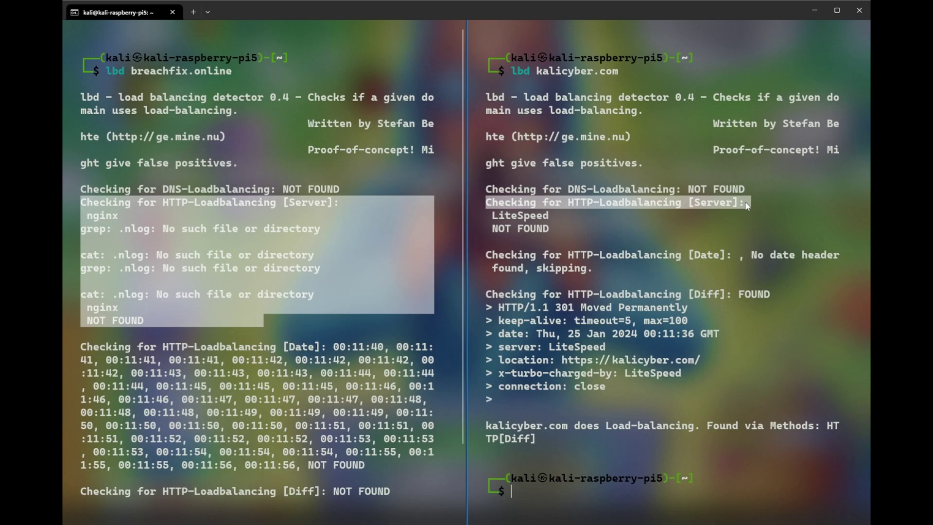
drag(747, 206, 578, 229)
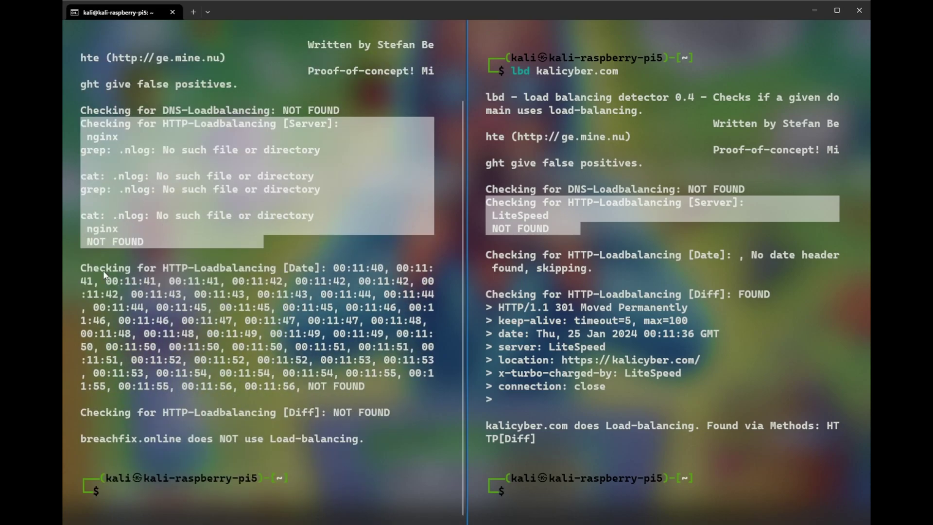
Highlight breachfix.online's Date check block and kalicyber.com's 'No date header found' line
drag(81, 267, 210, 272)
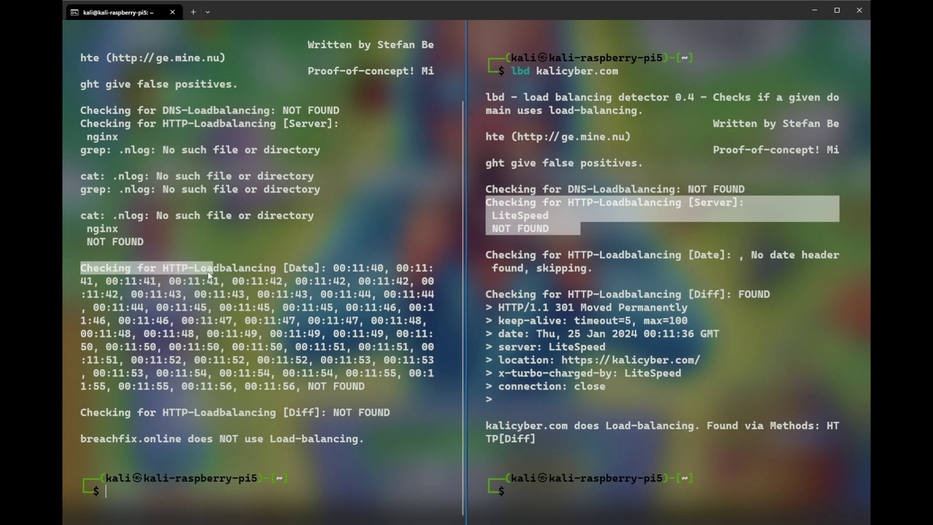
drag(325, 269, 391, 383)
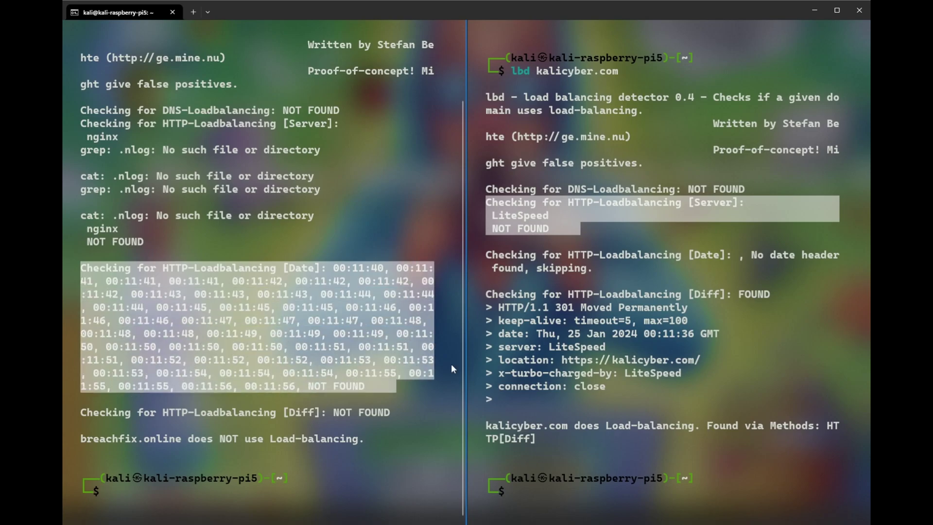
drag(487, 254, 721, 275)
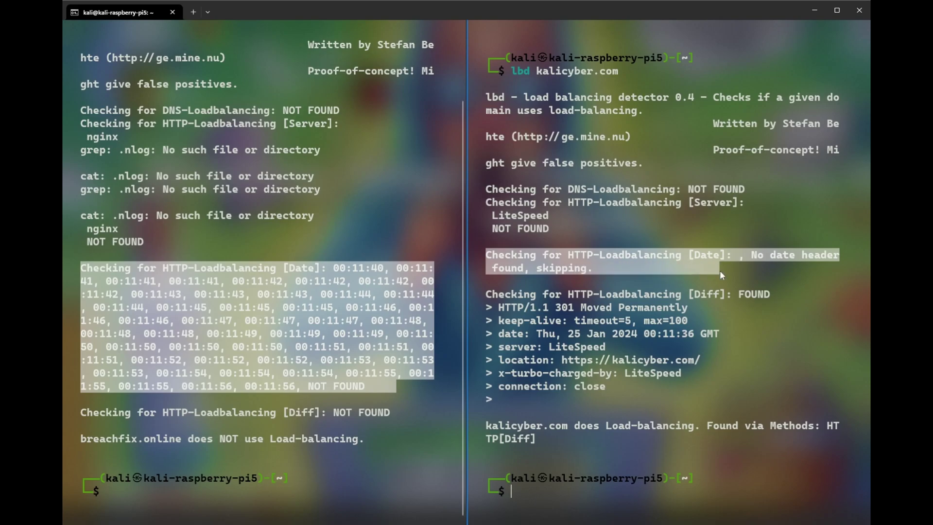
drag(819, 268, 612, 271)
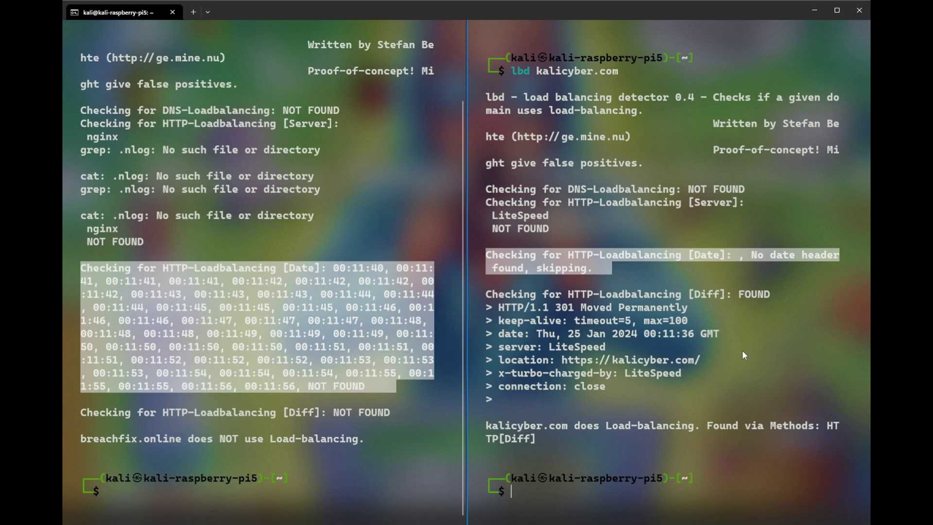
Highlight the Diff results: NOT FOUND for breachfix.online, FOUND for kalicyber.com
click(84, 414)
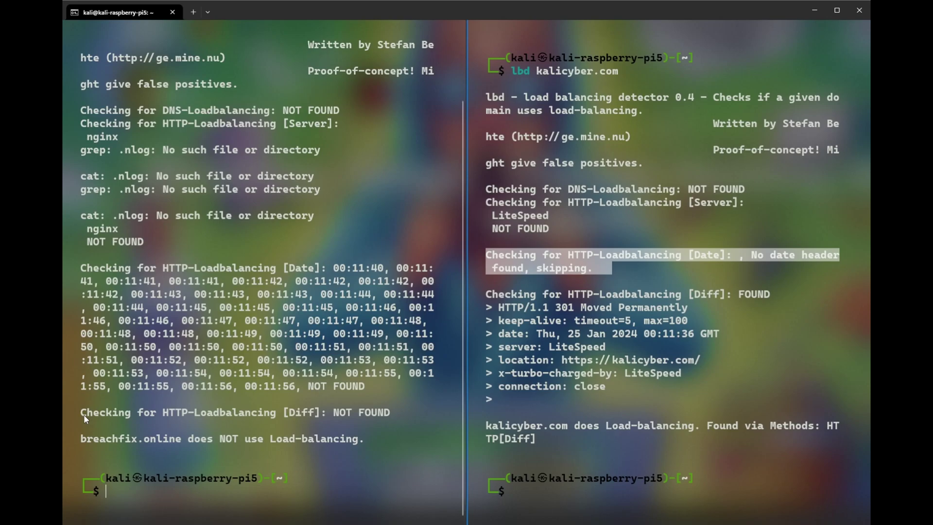
drag(84, 415, 397, 414)
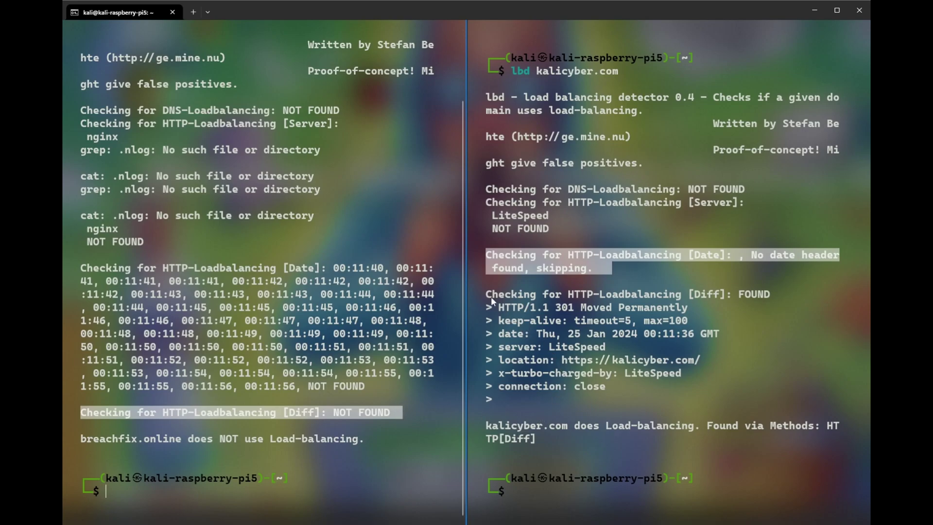
drag(487, 294, 706, 300)
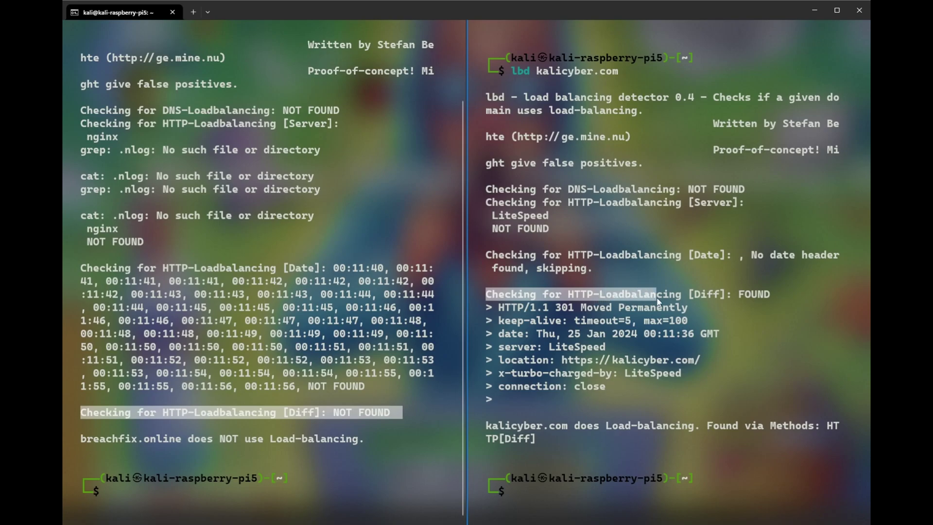
click(773, 296)
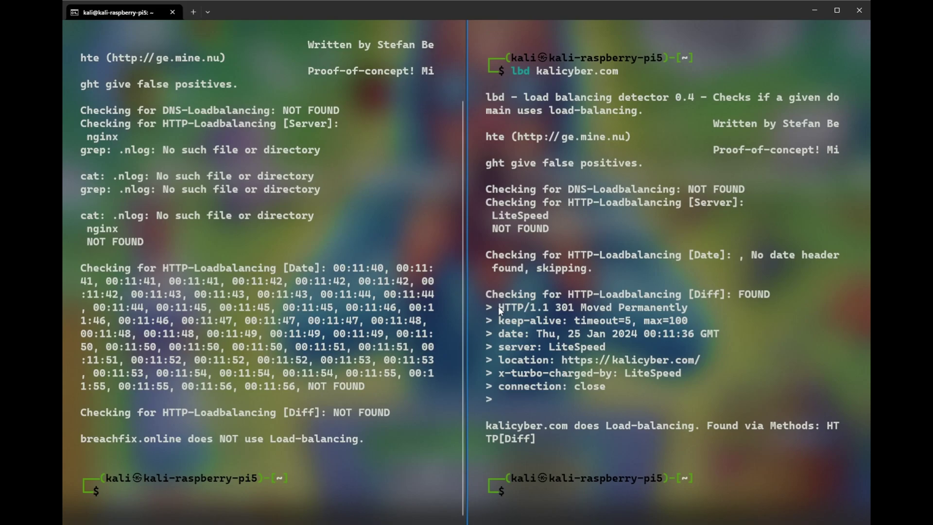
drag(497, 306, 687, 315)
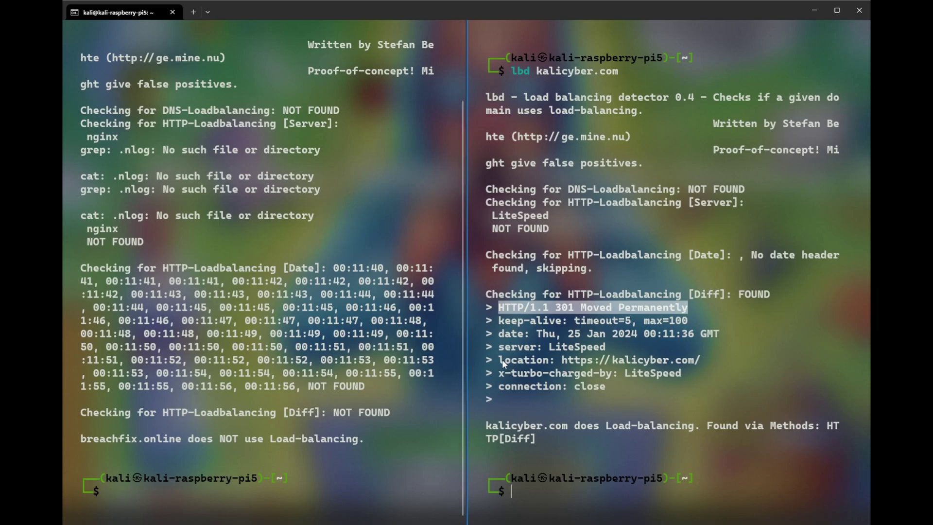
drag(498, 359, 698, 362)
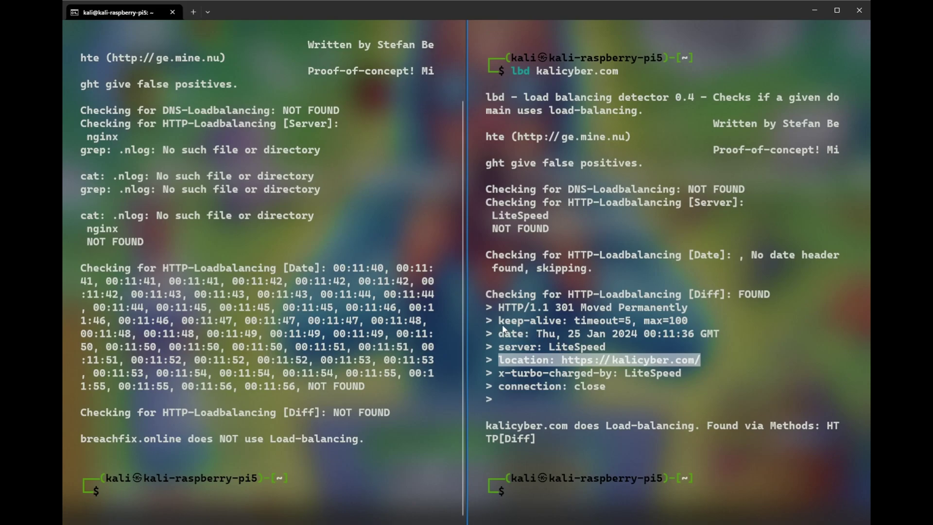
Highlight kalicyber.com's 'keep-alive: timeout=5, max=100' line and its date header line
drag(499, 320, 593, 327)
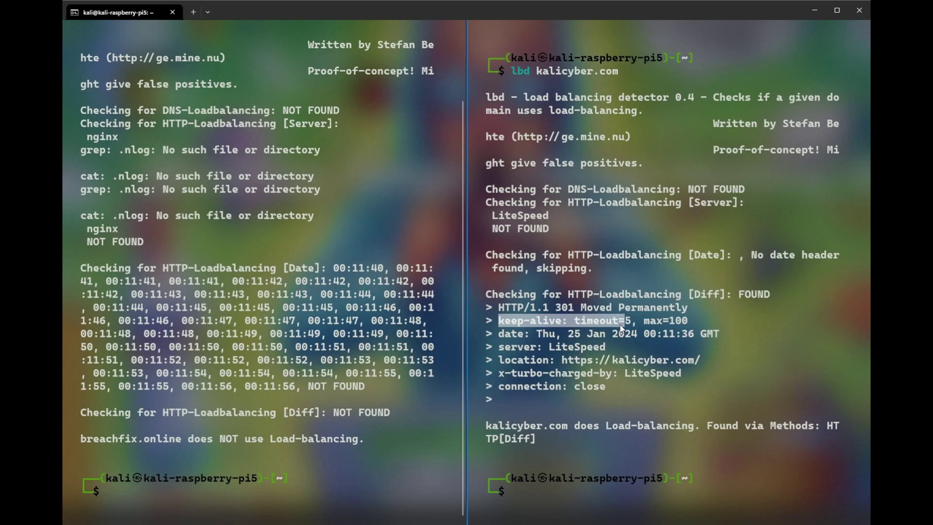
drag(593, 327, 685, 328)
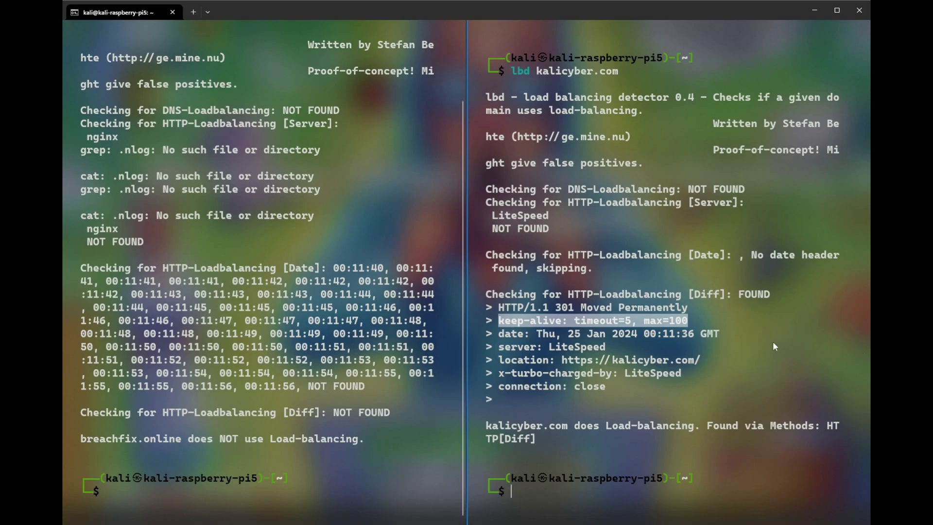
drag(499, 334, 631, 340)
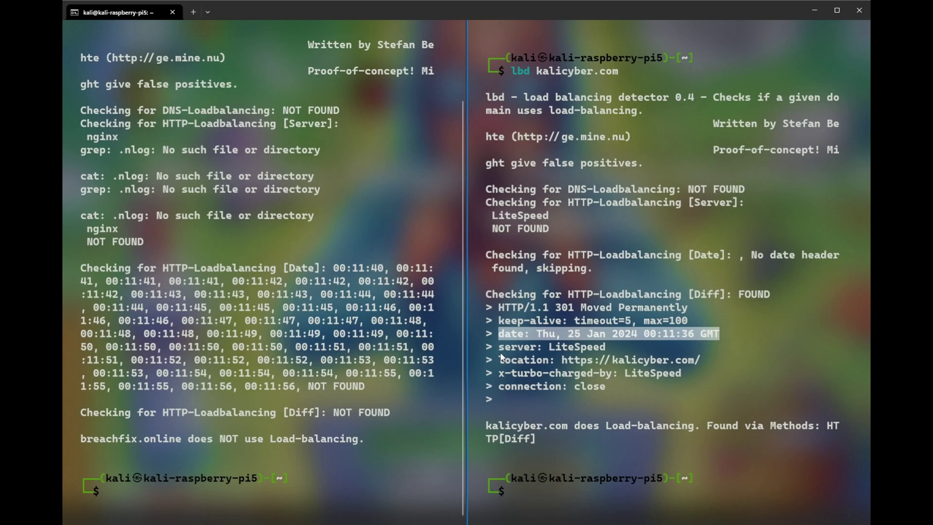
Highlight the server: LiteSpeed, location, x-turbo-charged-by and connection: close headers, then deselect
drag(499, 347, 589, 348)
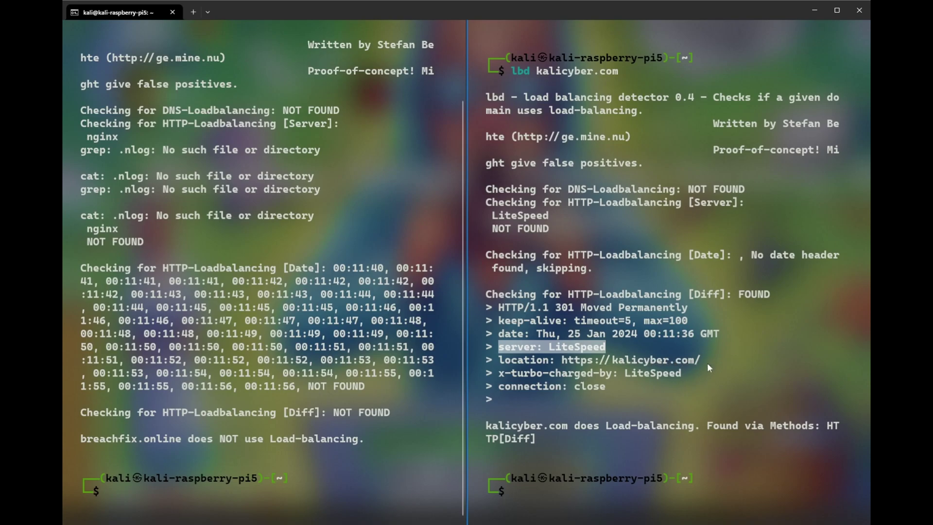
drag(711, 360, 486, 361)
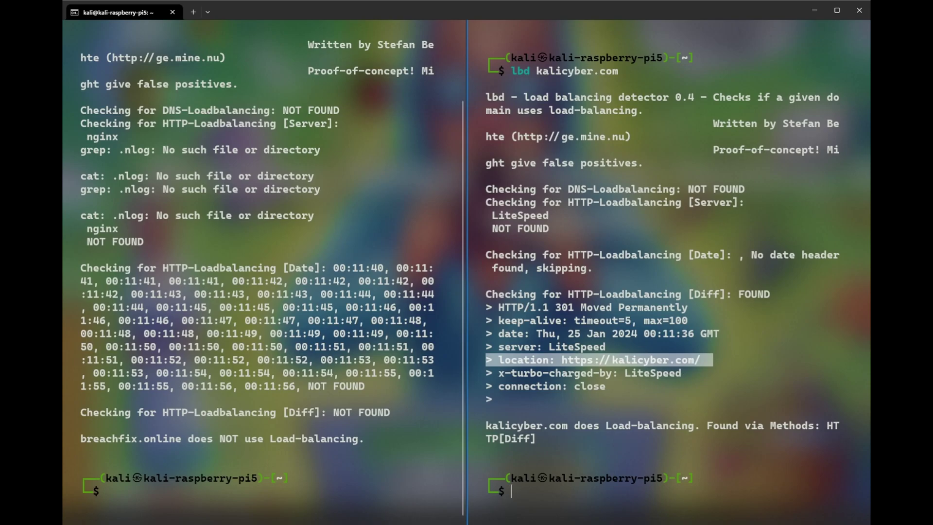
drag(499, 374, 608, 376)
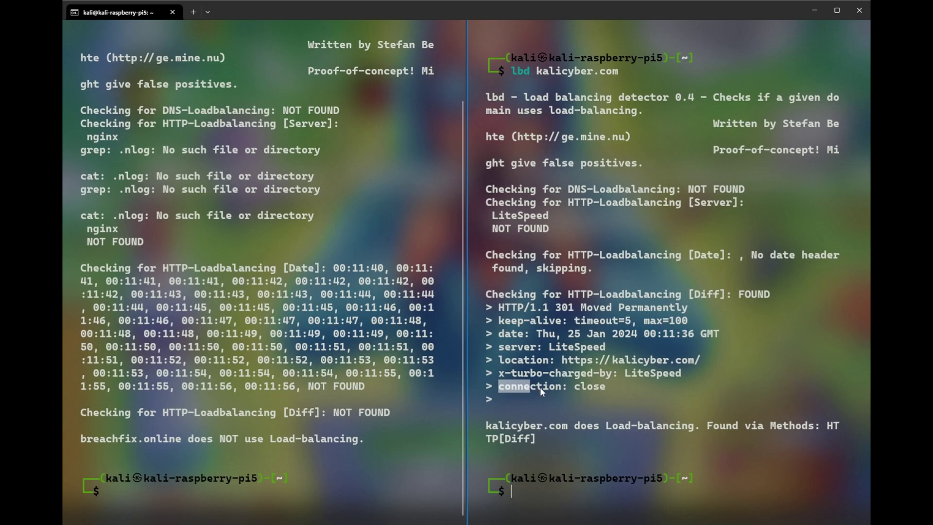
drag(499, 386, 612, 388)
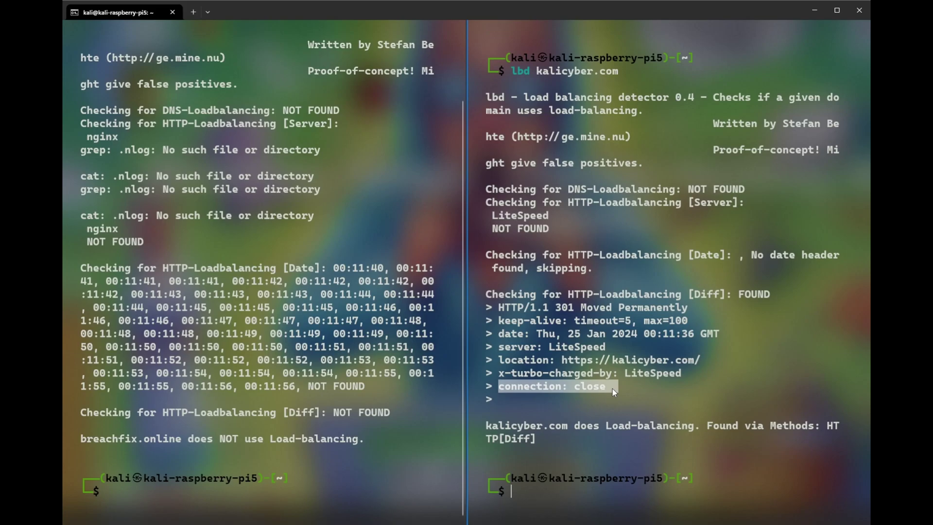
click(762, 218)
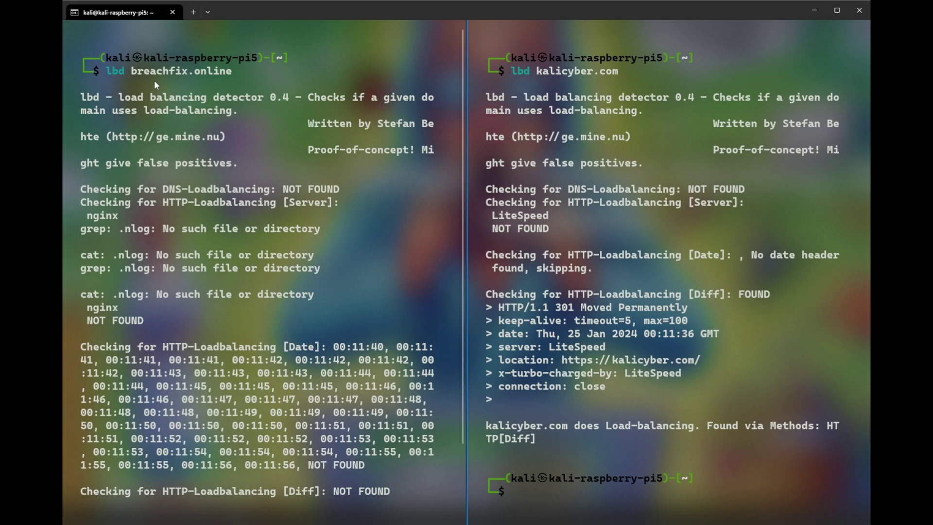
Highlight breachfix.online and kalicyber.com, clear both, then mark kalicyber.com's HTTP Diff FOUND block through 'connection: close'
drag(132, 72, 228, 71)
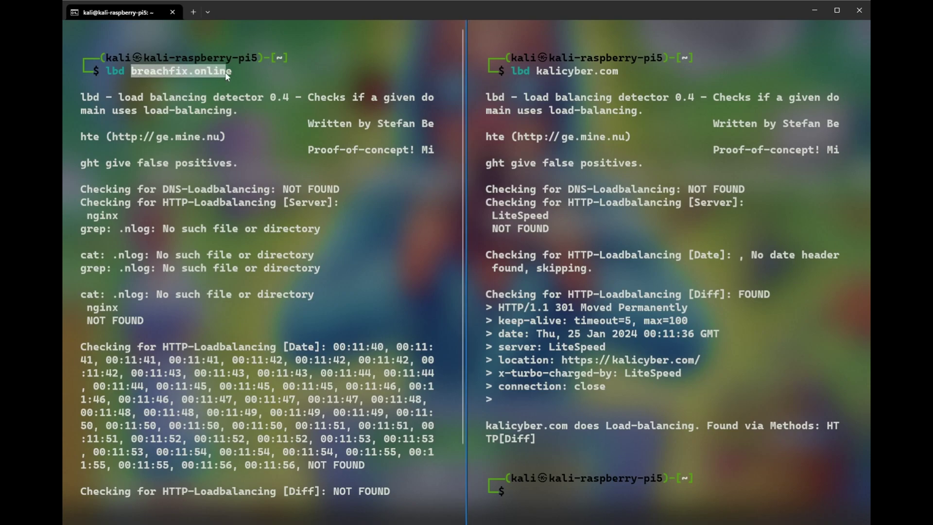
drag(537, 71, 609, 68)
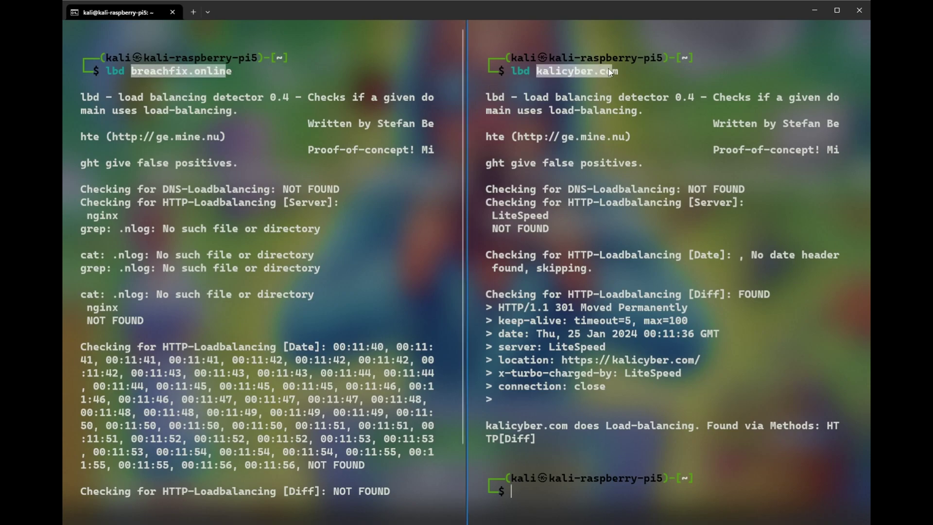
click(569, 77)
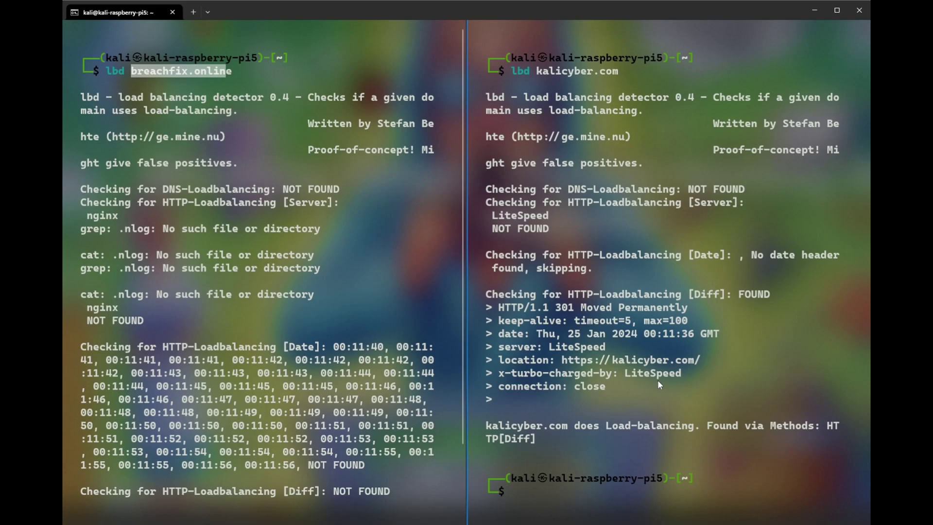
click(209, 94)
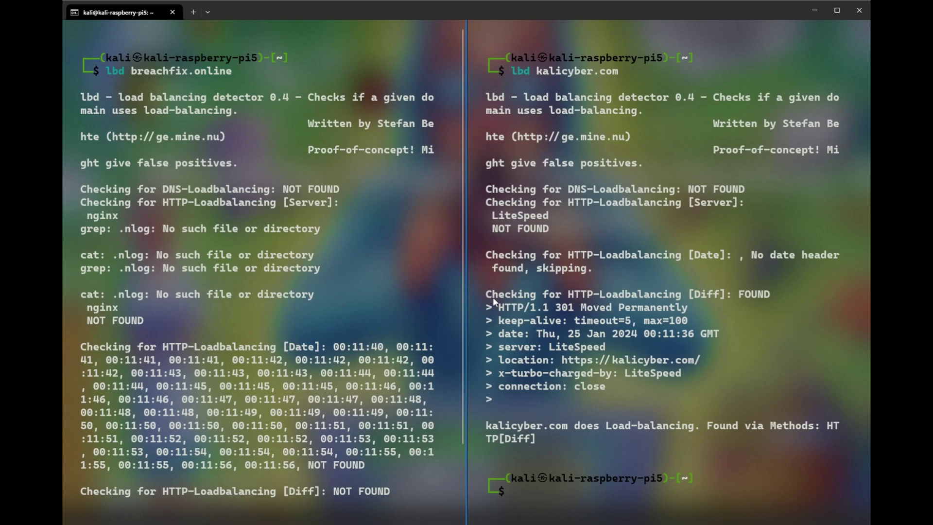
mouse_move(486, 294)
mouse_down()
mouse_move(612, 398)
mouse_move(789, 395)
mouse_up()
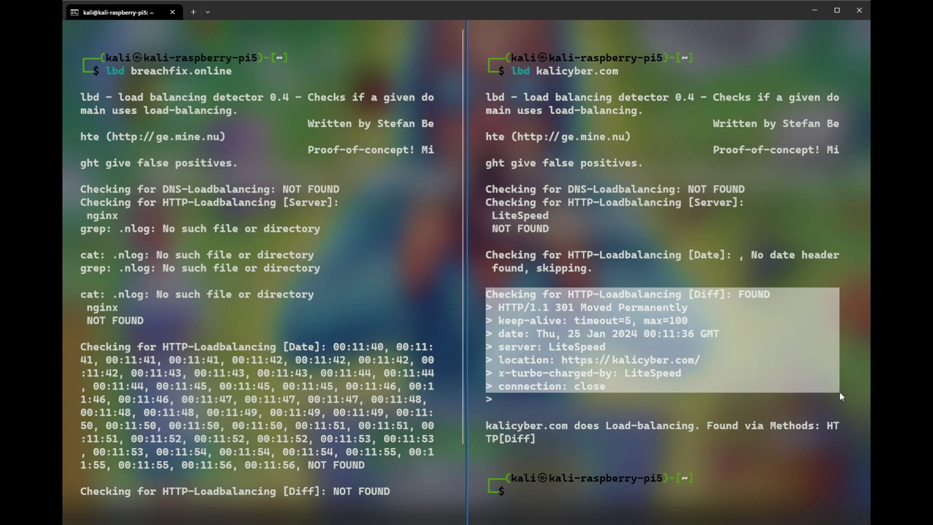